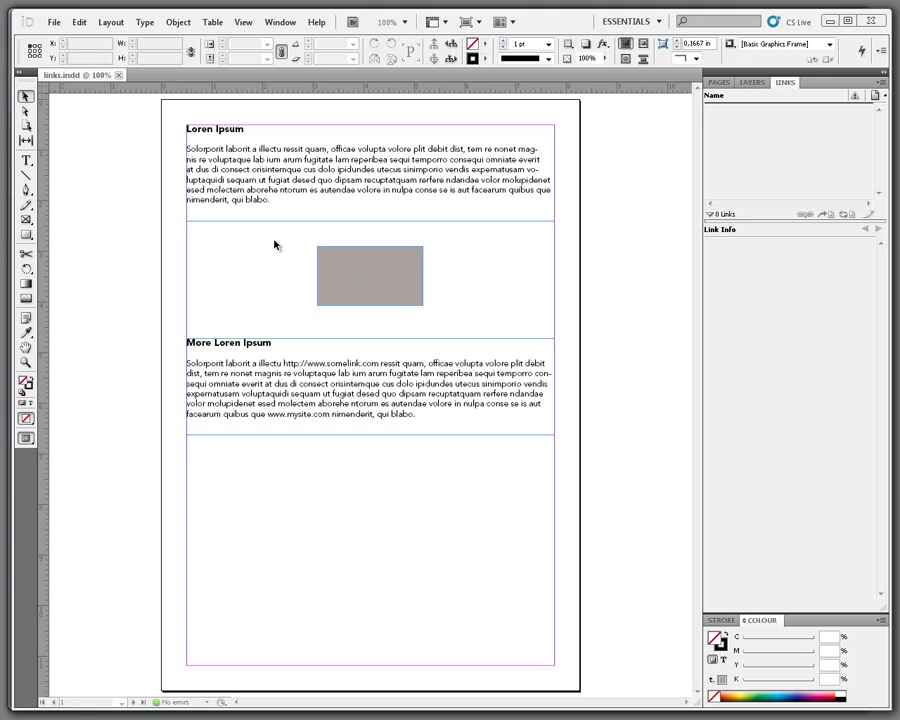
pyautogui.press('t')
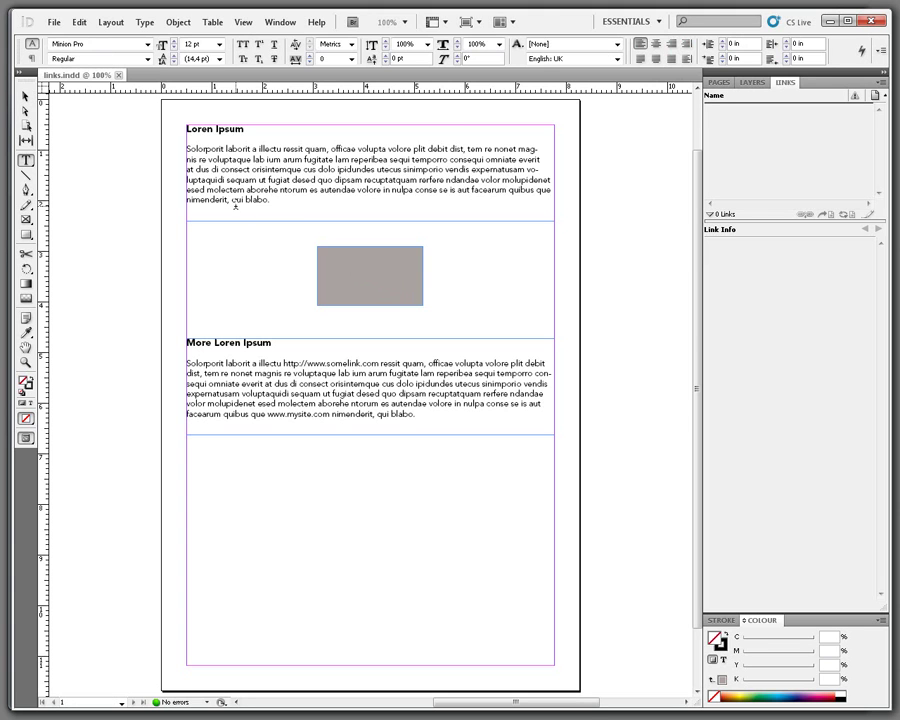
pyautogui.moveTo(231, 200); pyautogui.dragTo(271, 200)
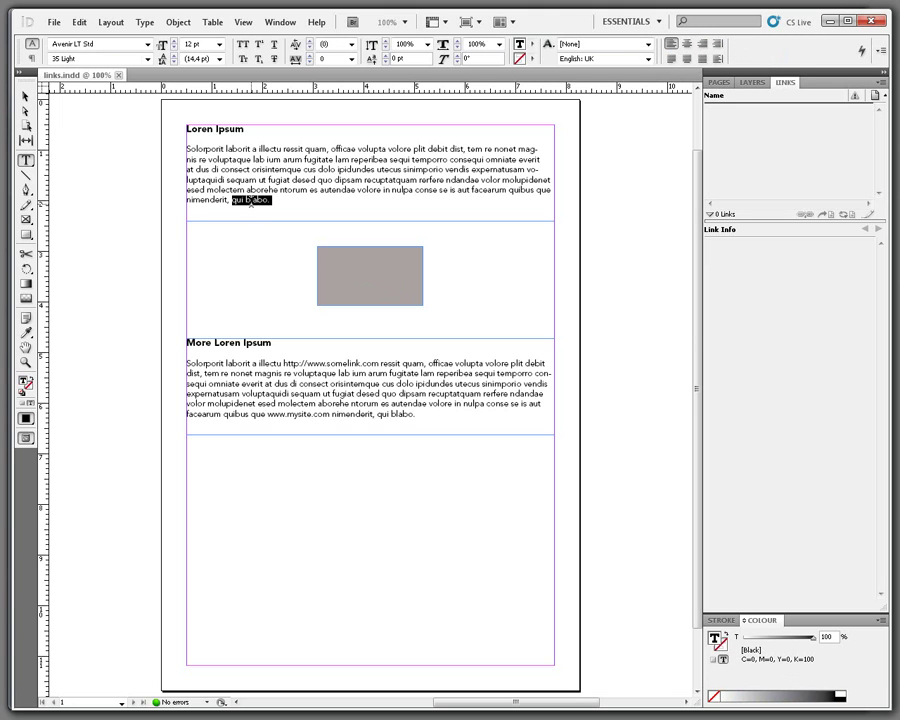
pyautogui.rightClick(249, 201)
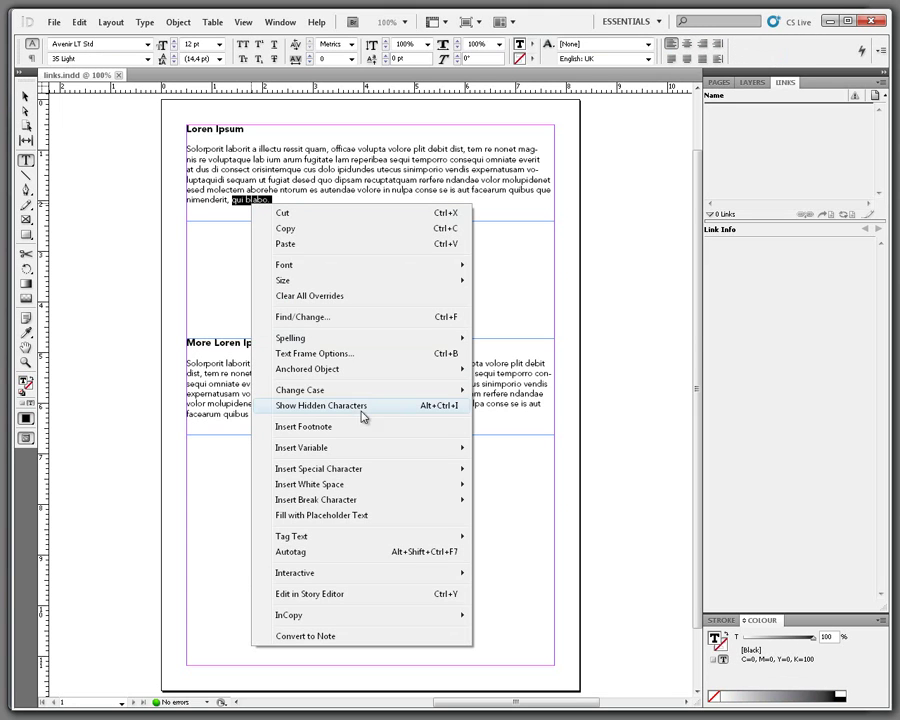
pyautogui.moveTo(397, 582)
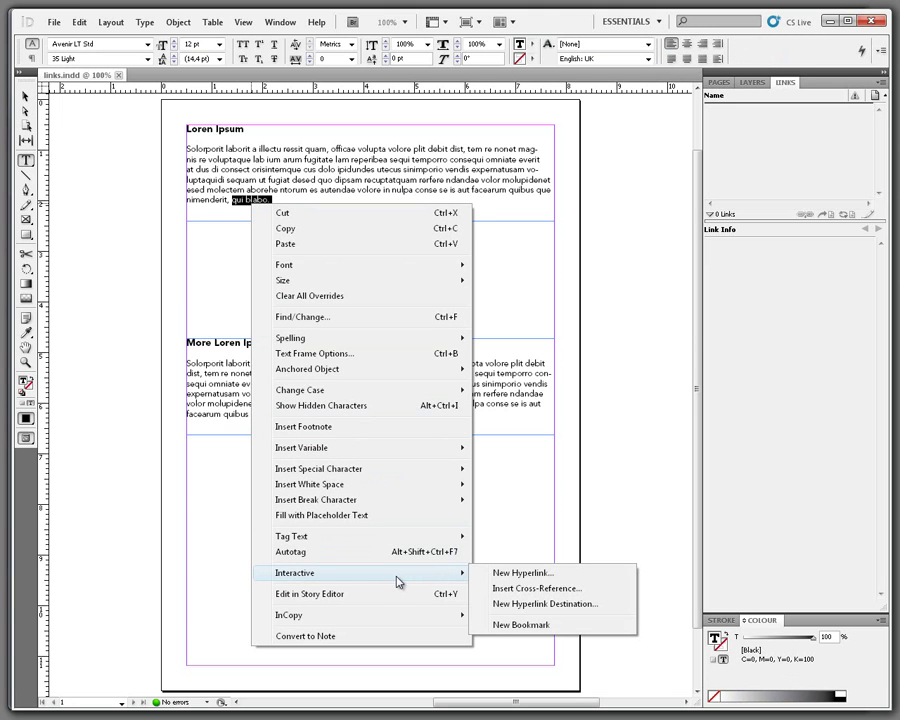
pyautogui.click(512, 574)
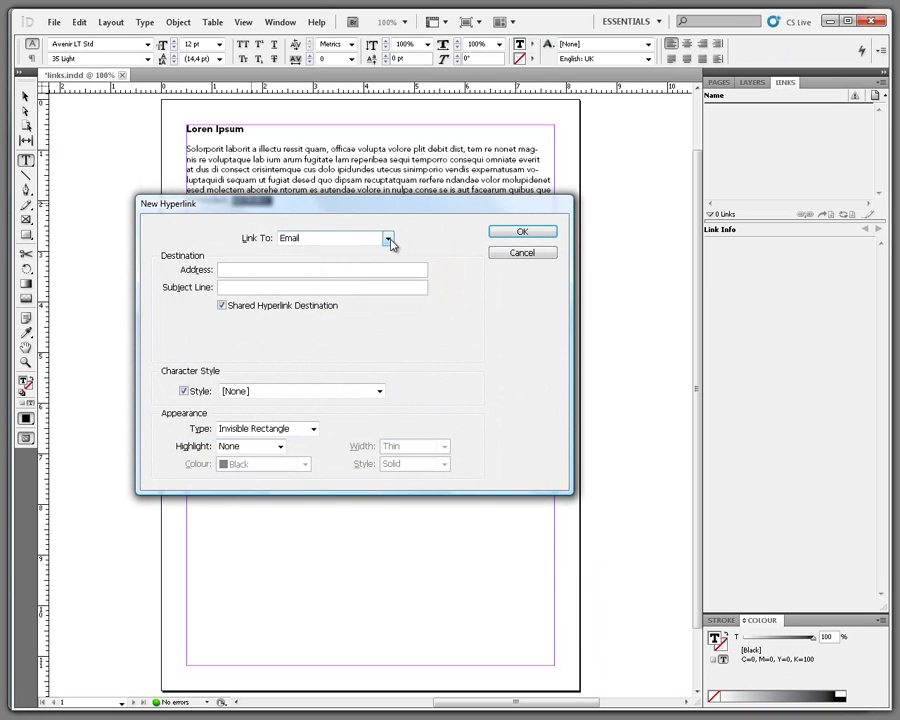
pyautogui.click(389, 239)
pyautogui.click(342, 256)
pyautogui.click(307, 273)
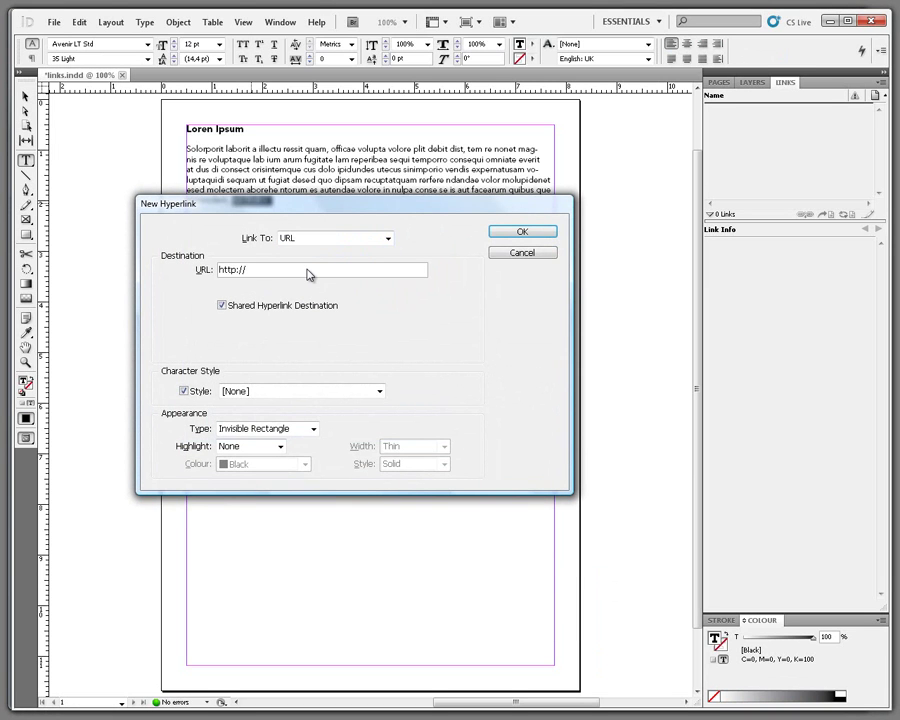
pyautogui.write('www.somesite.com')
pyautogui.click(520, 235)
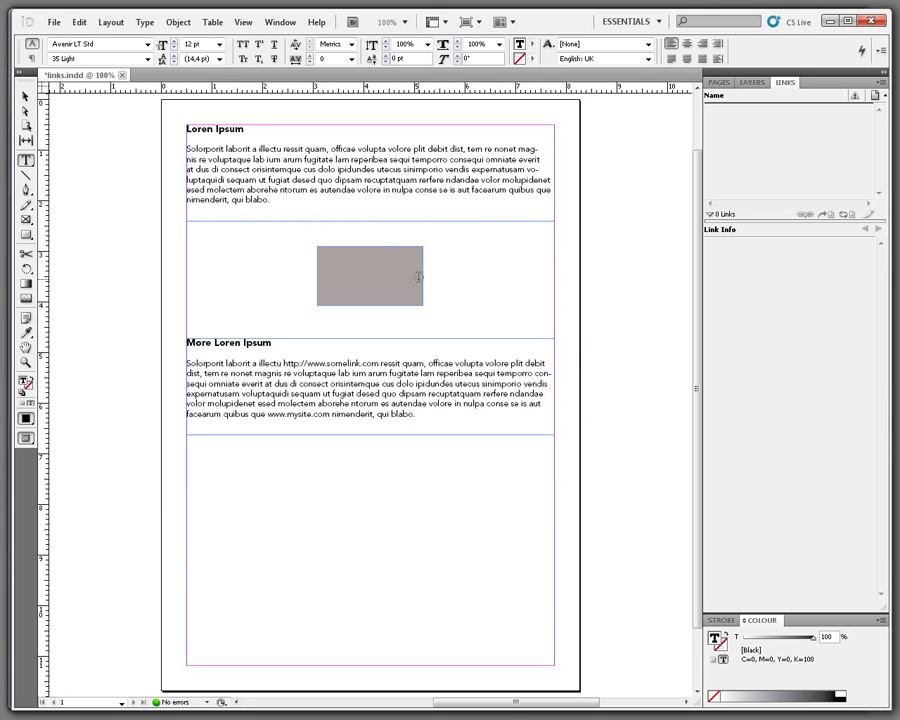
# - Delete the stray 'v' from the text and select the grey rectangle
pyautogui.write('v')
pyautogui.click(452, 265)
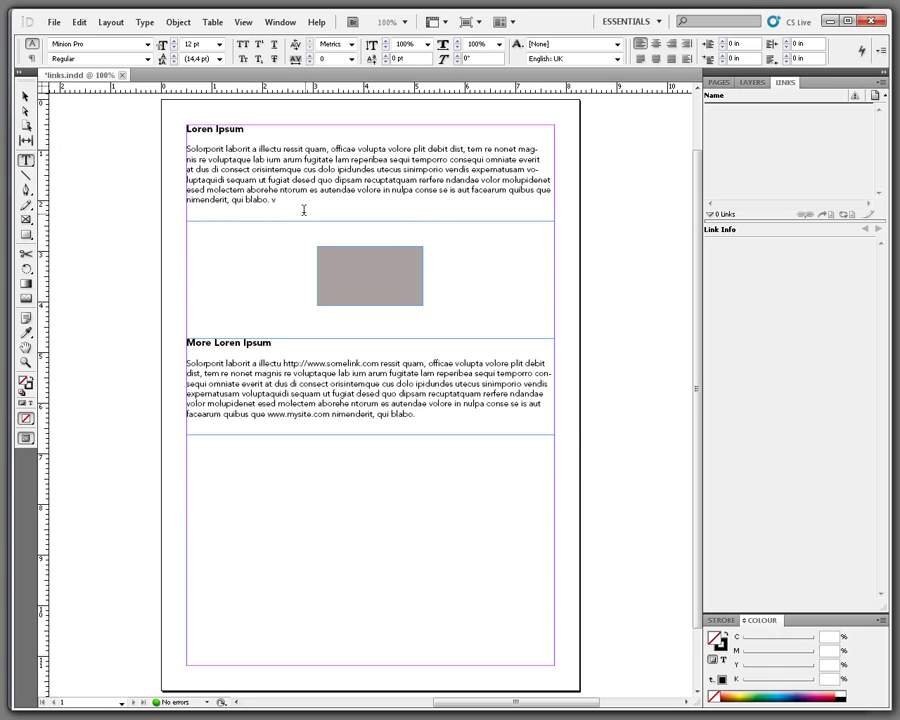
pyautogui.click(296, 199)
pyautogui.press('BackSpace')
pyautogui.press('Escape')
pyautogui.click(407, 274)
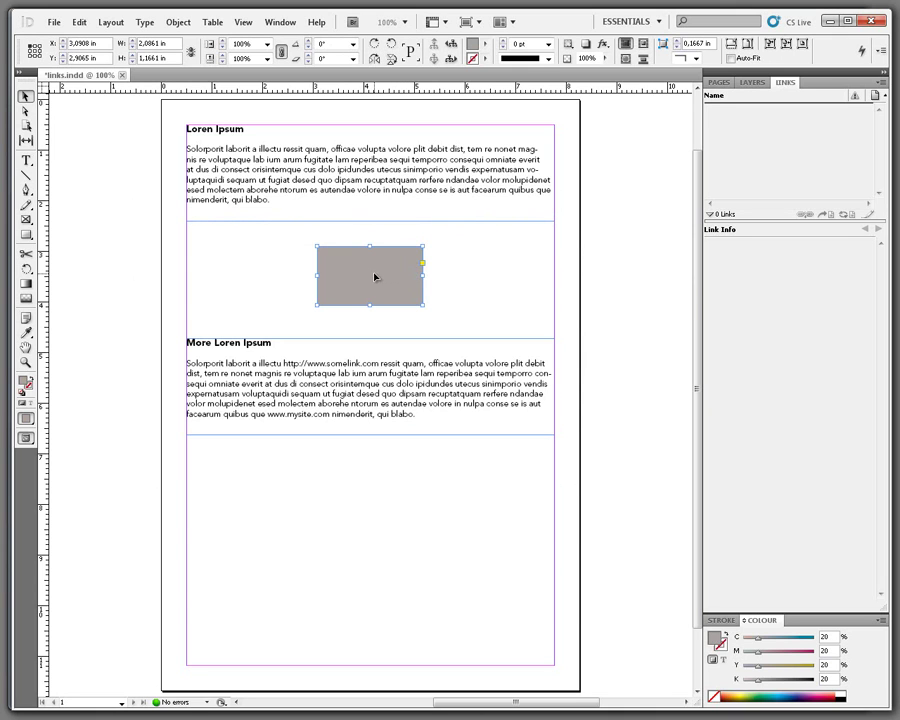
# - Start an Email hyperlink on the rectangle and enter the recipient's e-mail address
pyautogui.rightClick(379, 270)
pyautogui.moveTo(468, 562)
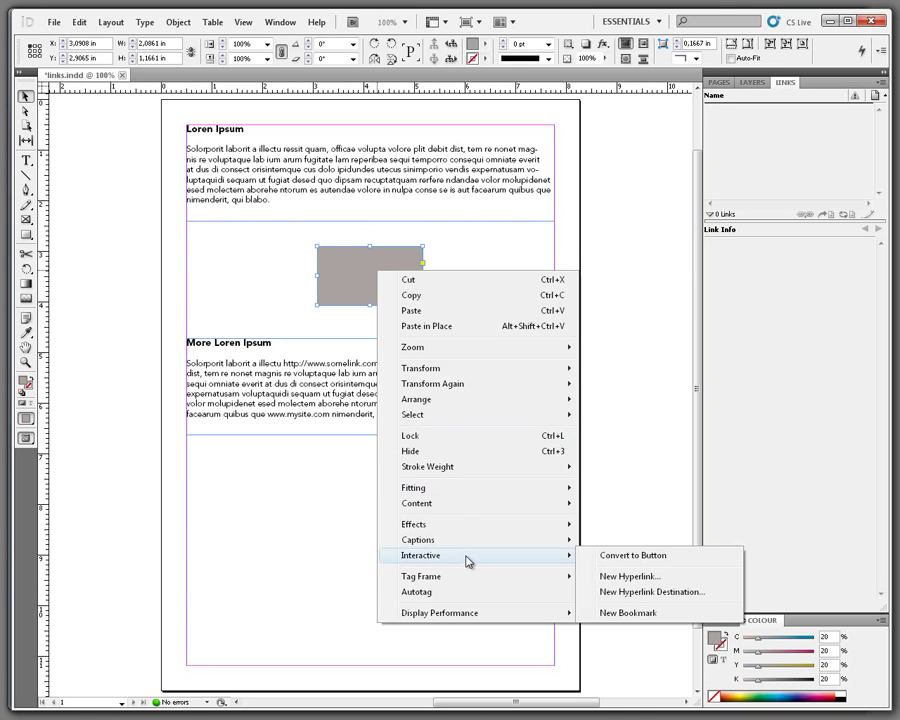
pyautogui.click(623, 577)
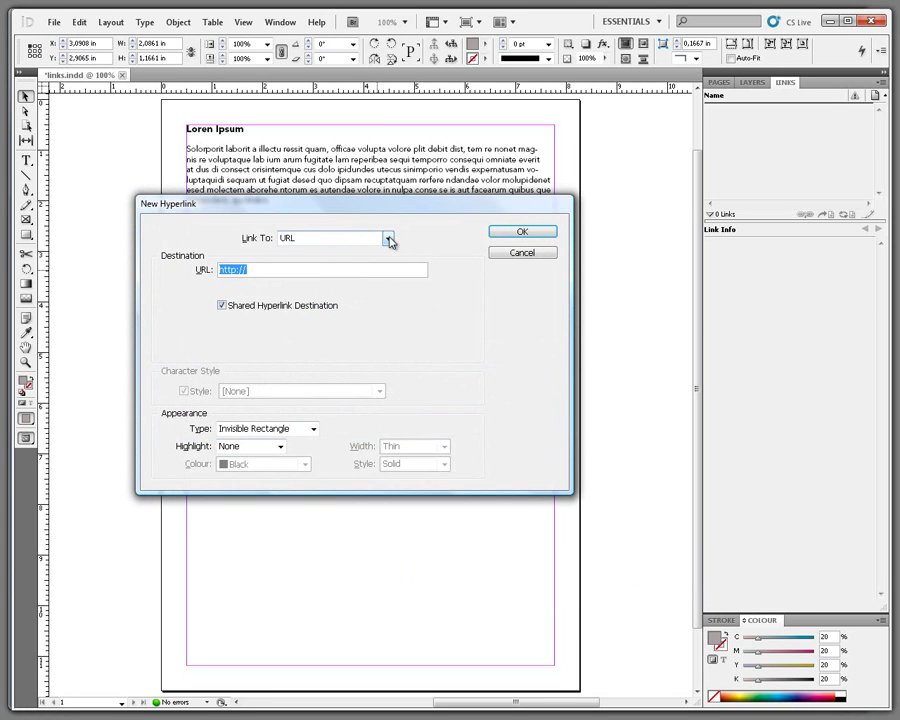
pyautogui.click(388, 240)
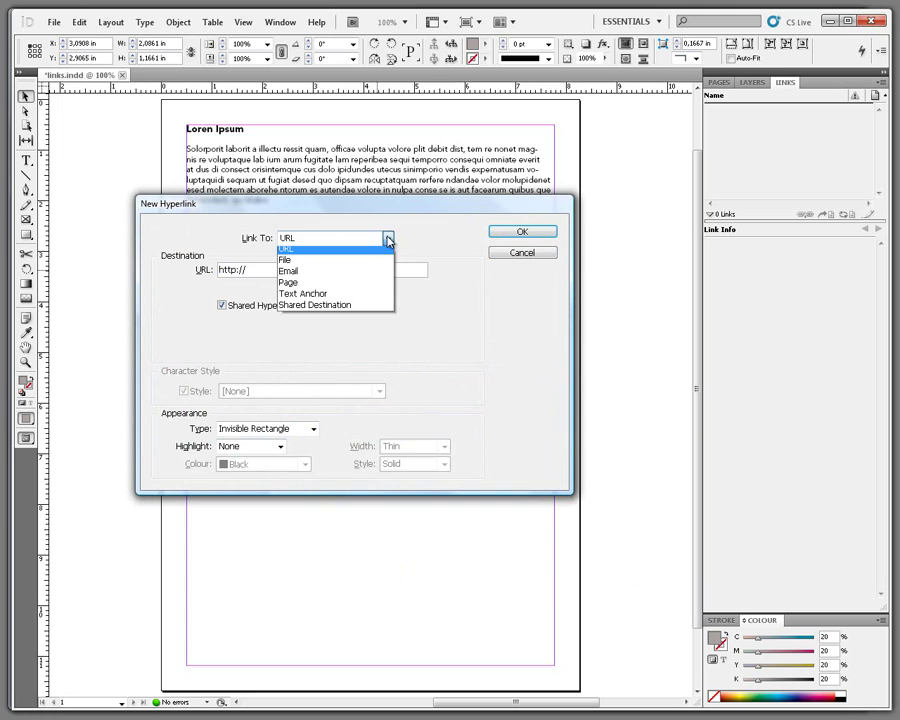
pyautogui.click(390, 273)
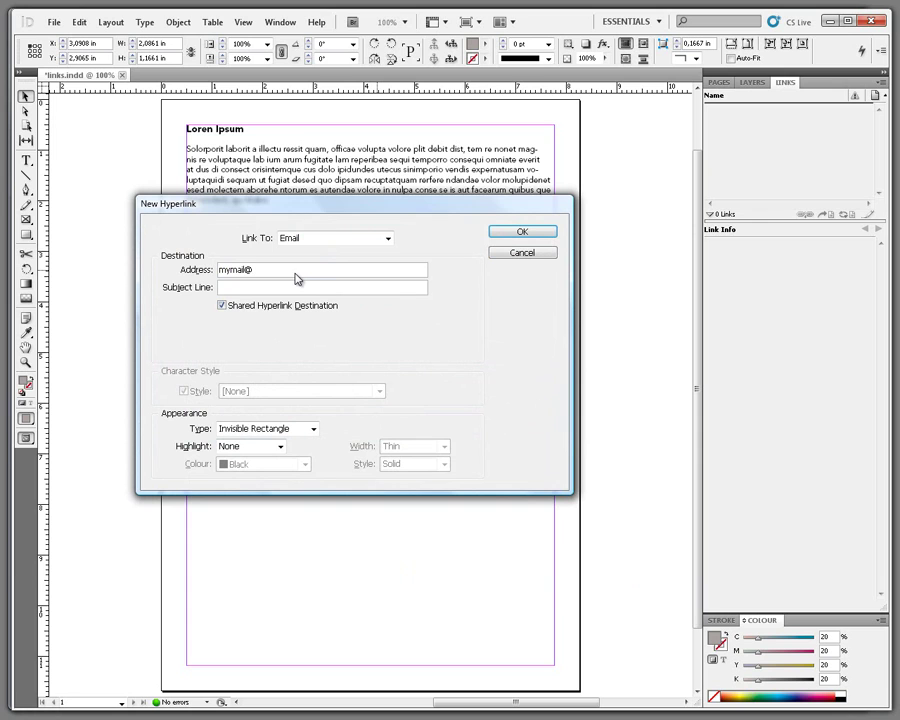
pyautogui.click(295, 272)
pyautogui.write('mymail@mysite,com')
pyautogui.press('BackSpace')
pyautogui.press('BackSpace')
pyautogui.press('BackSpace')
pyautogui.press('BackSpace')
pyautogui.write('.com')
pyautogui.press('Tab')
# - Confirm the e-mail hyperlink on the grey rectangle and deselect it
pyautogui.click(535, 232)
pyautogui.click(470, 267)
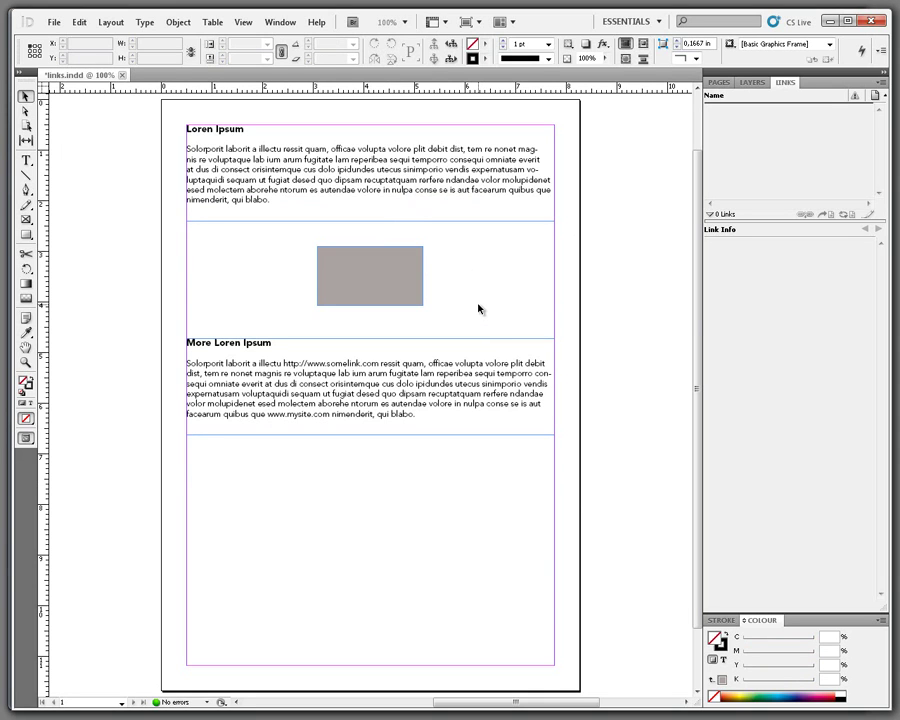
# - Export the layout as pdfwithlinks.pdf in Adobe PDF format with Hyperlinks included
pyautogui.hotkey('ctrl', 'e')
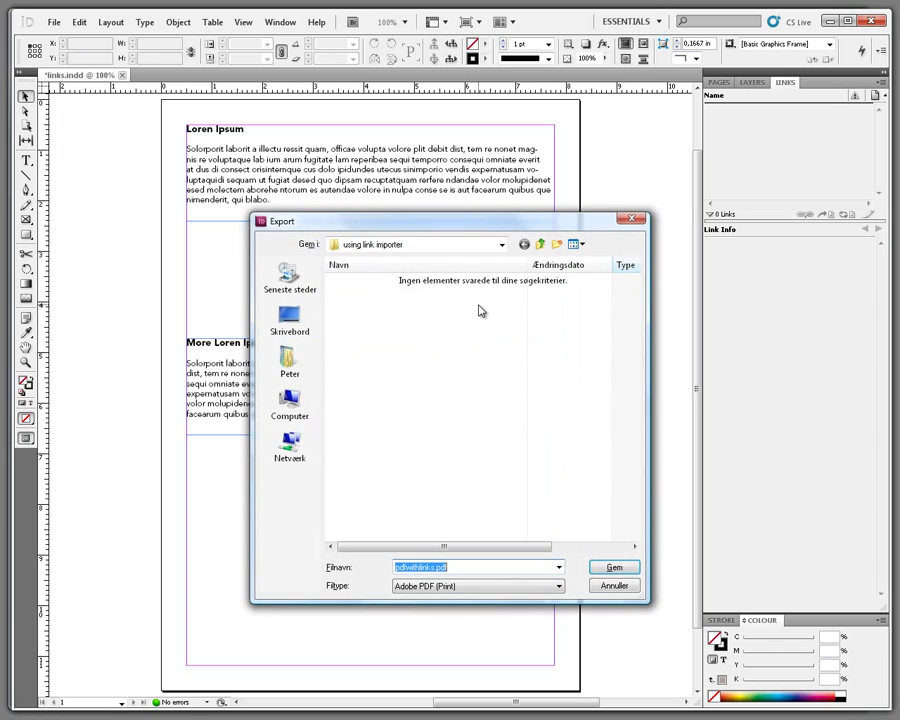
pyautogui.click(452, 569)
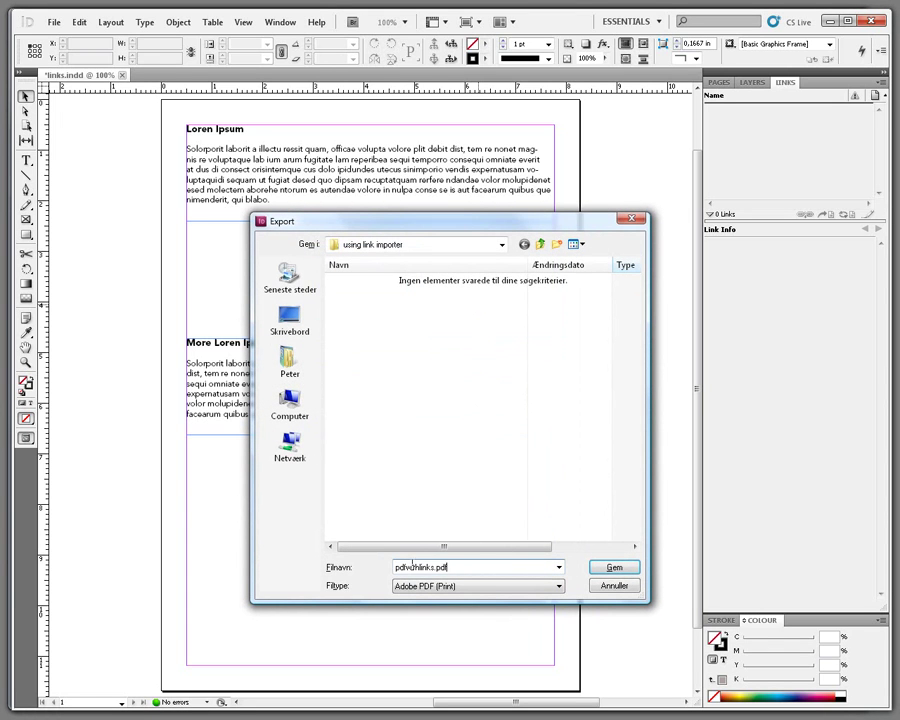
pyautogui.click(613, 568)
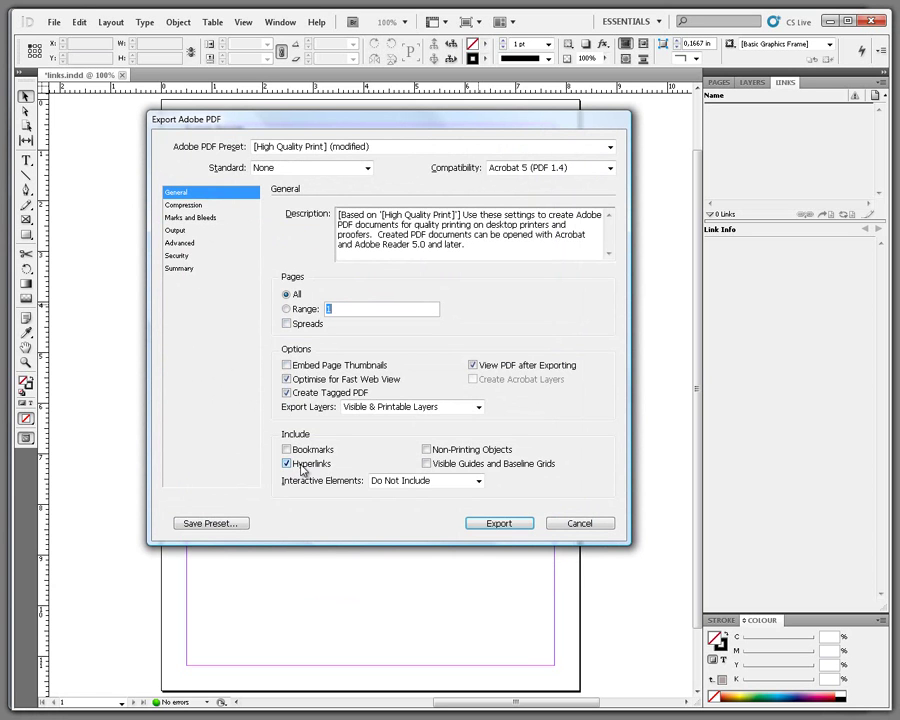
pyautogui.click(480, 523)
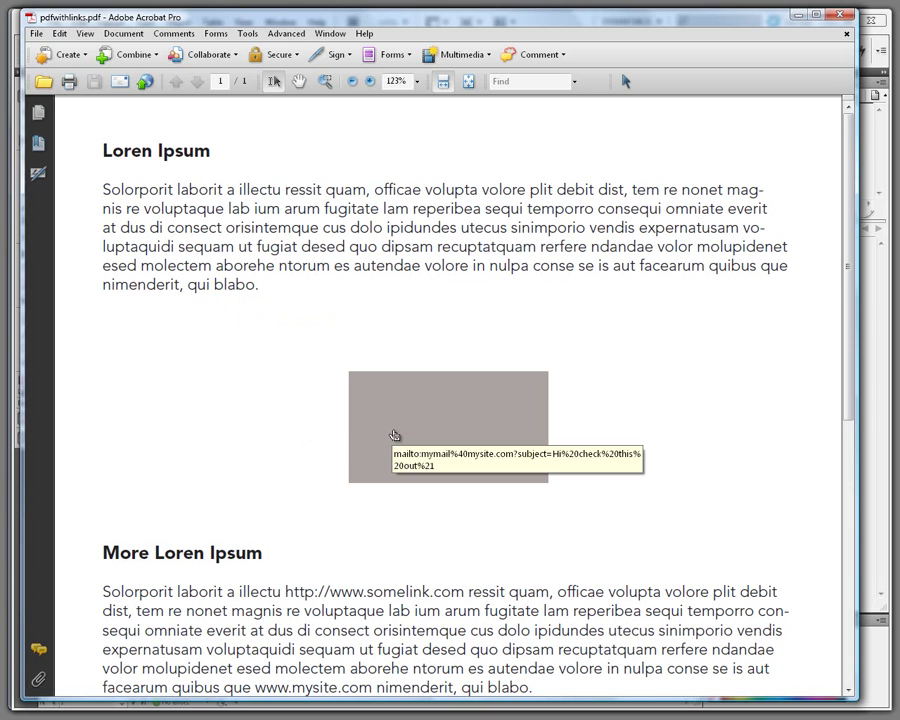
# - Scroll down pdfwithlinks.pdf to the second section's web addresses
pyautogui.scroll(-2, 386, 433)
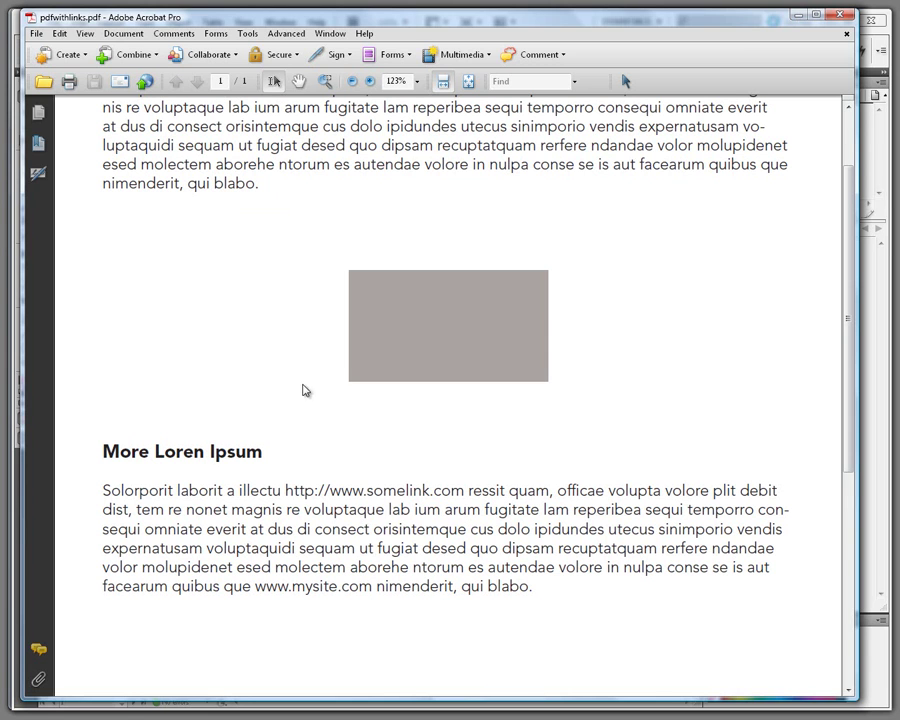
# - Create links from URLs on all pages of the PDF, adding 2 web links
pyautogui.click(287, 36)
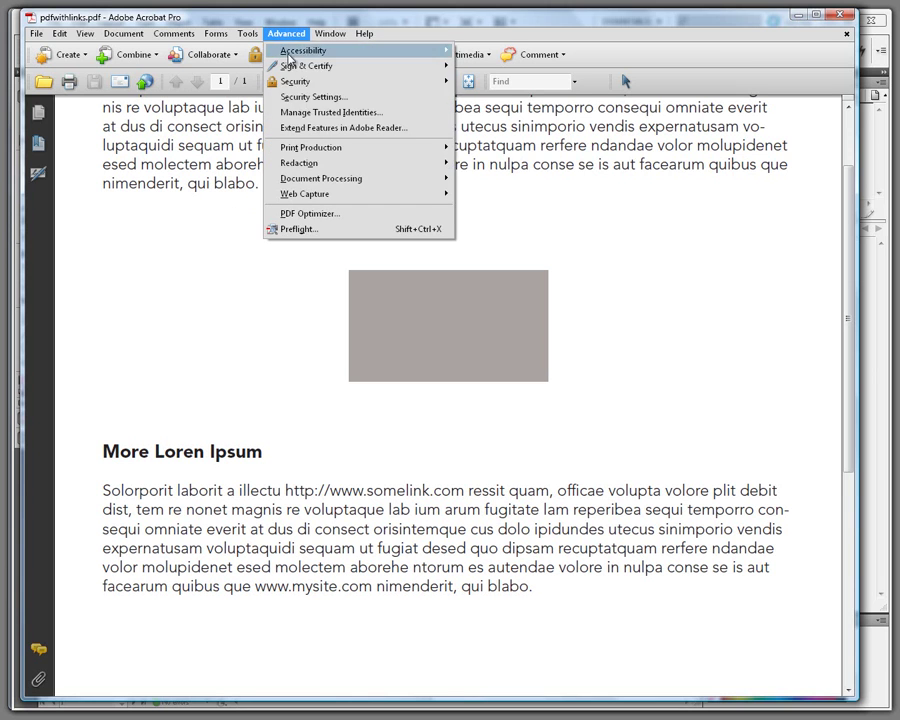
pyautogui.moveTo(313, 178)
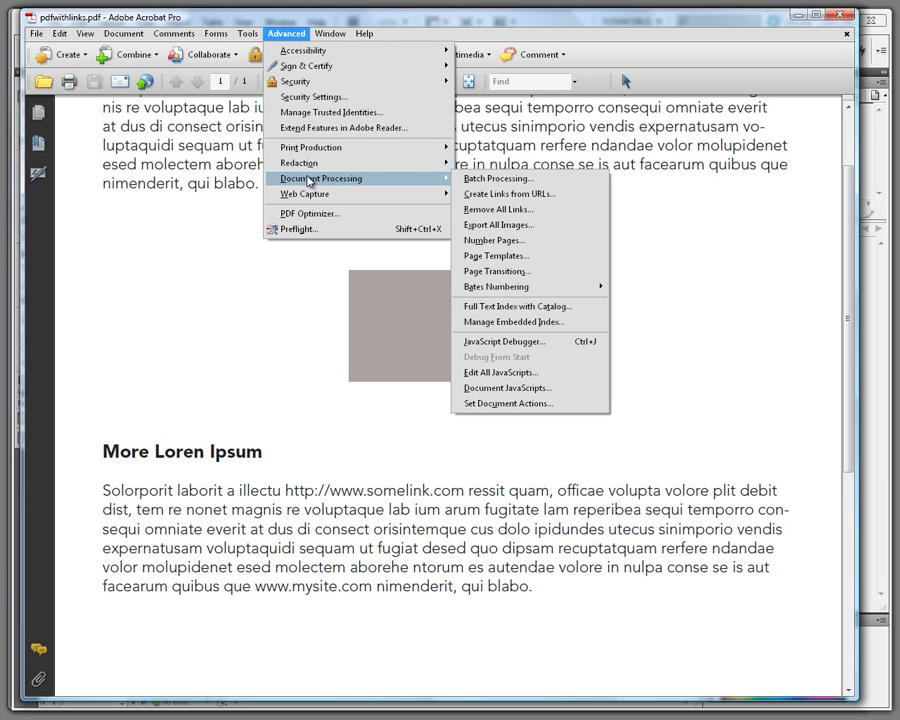
pyautogui.click(493, 196)
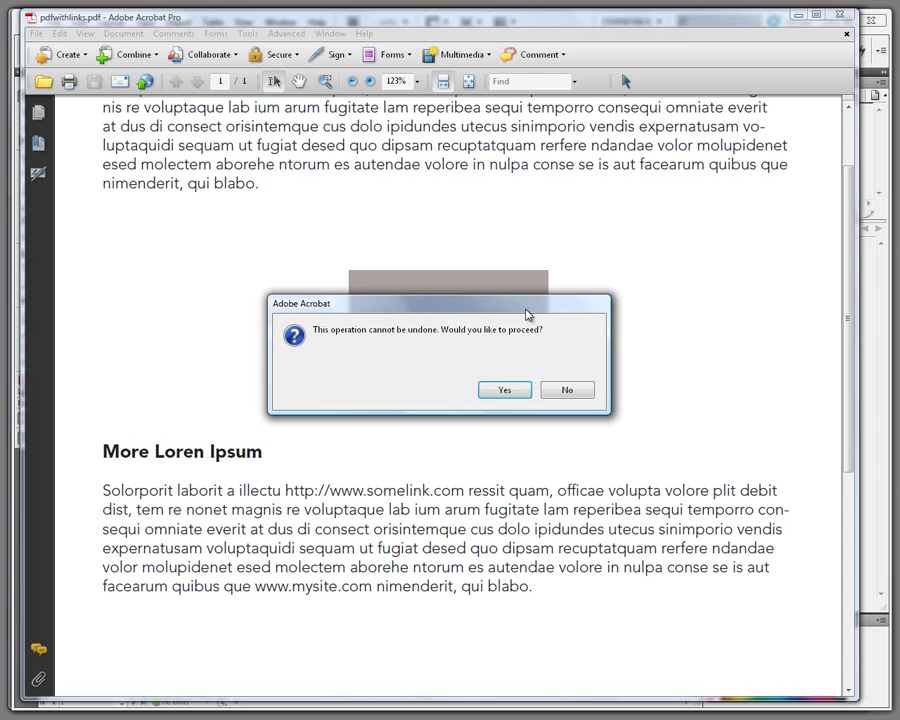
pyautogui.click(503, 391)
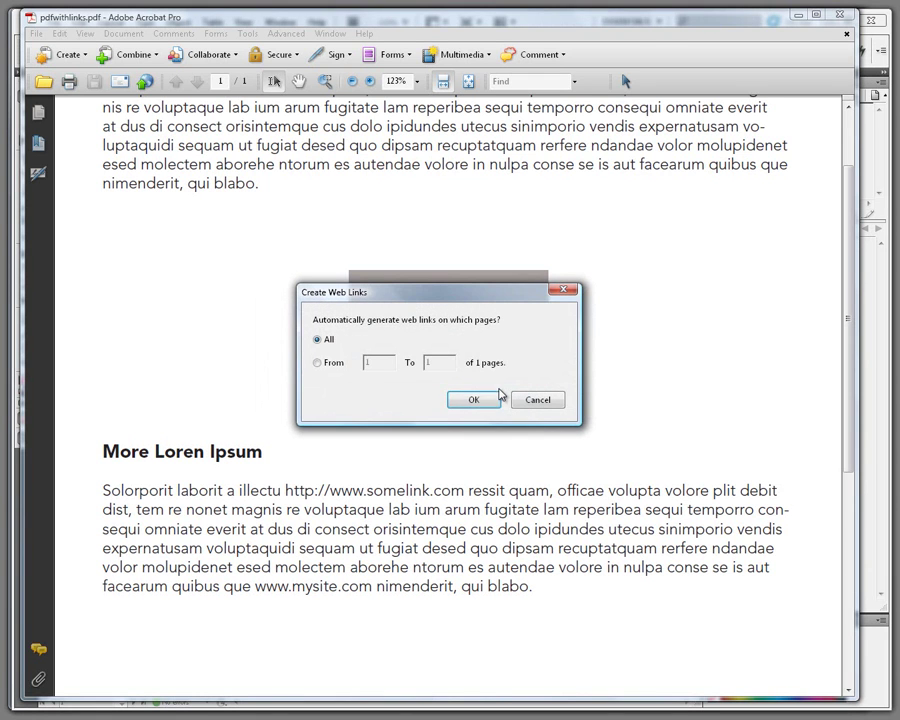
pyautogui.click(485, 402)
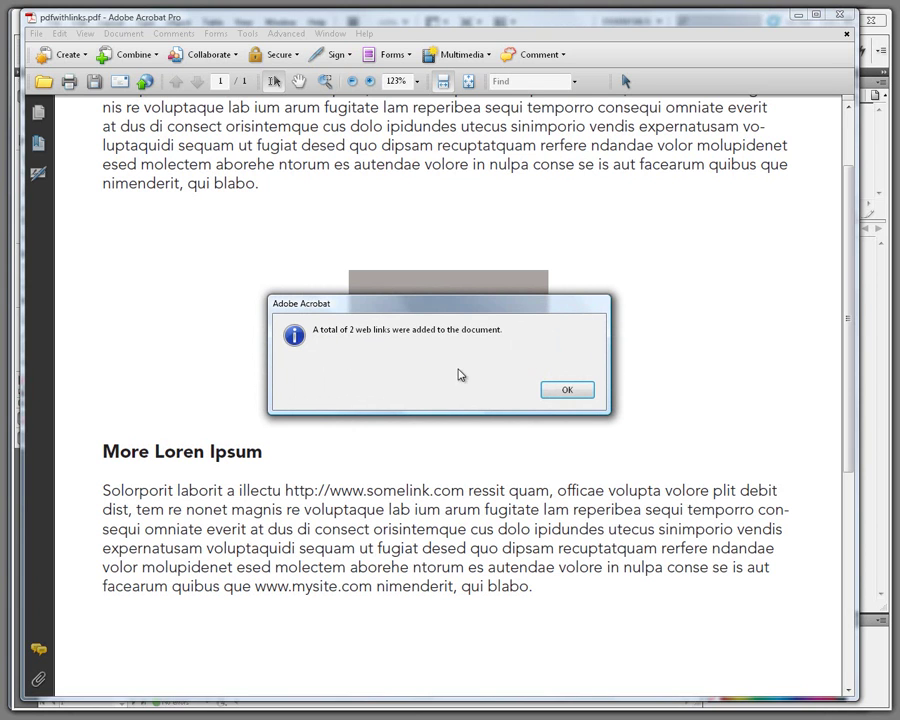
pyautogui.click(567, 391)
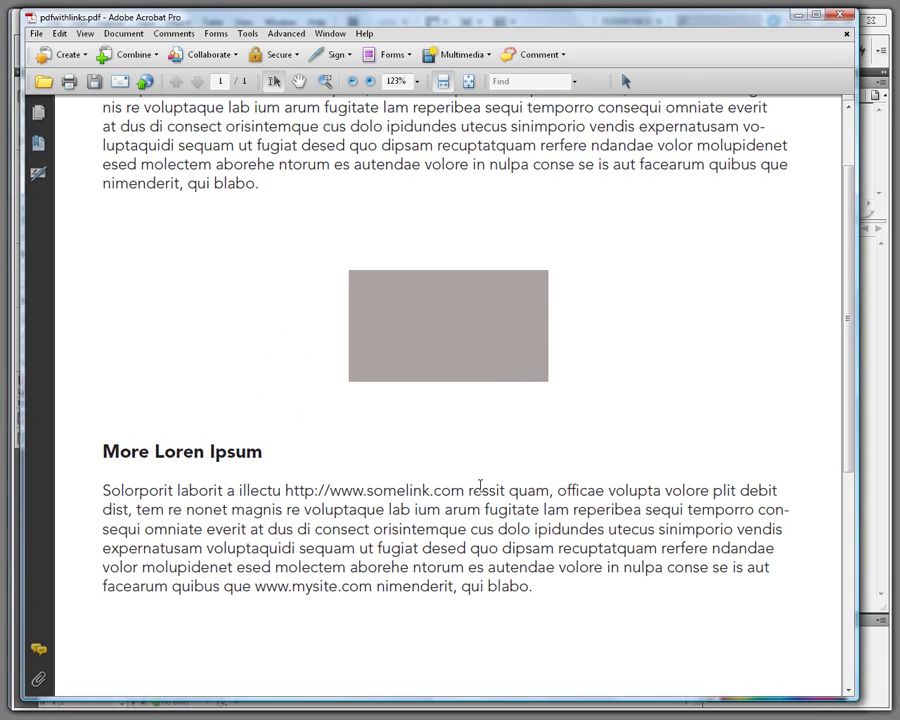
# - Save the PDF, then create a new eMag from pdfwithlinks.pdf with the Wizard
pyautogui.hotkey('ctrl', 's')
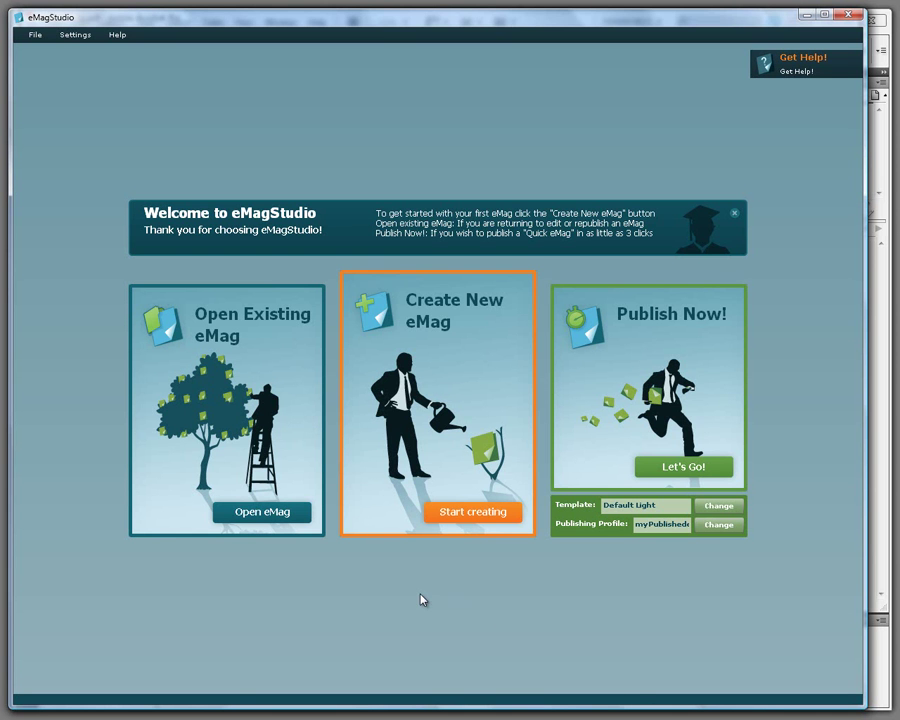
pyautogui.click(428, 414)
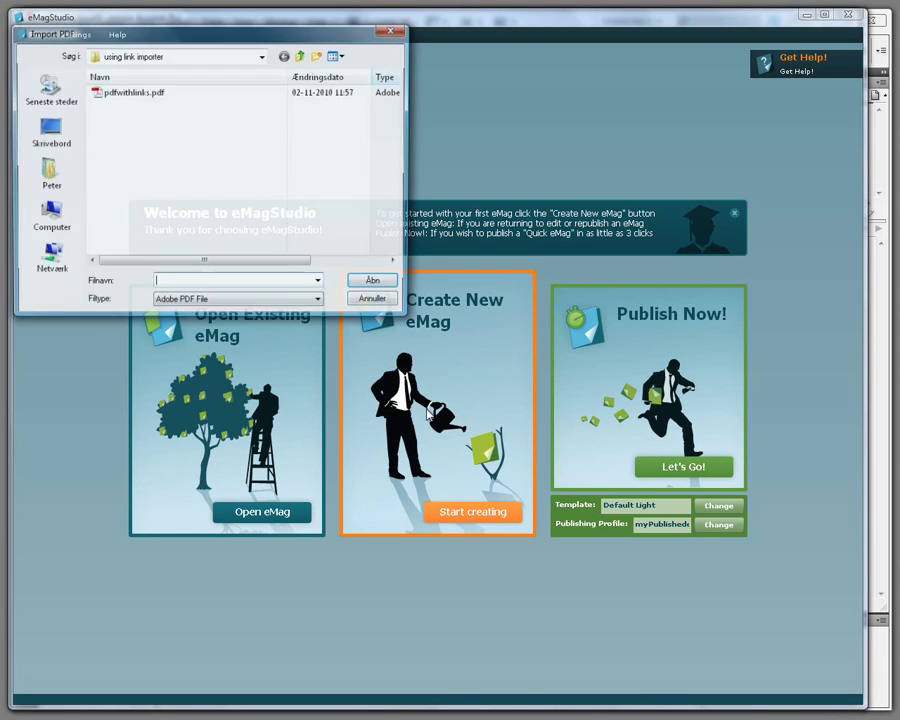
pyautogui.click(135, 93)
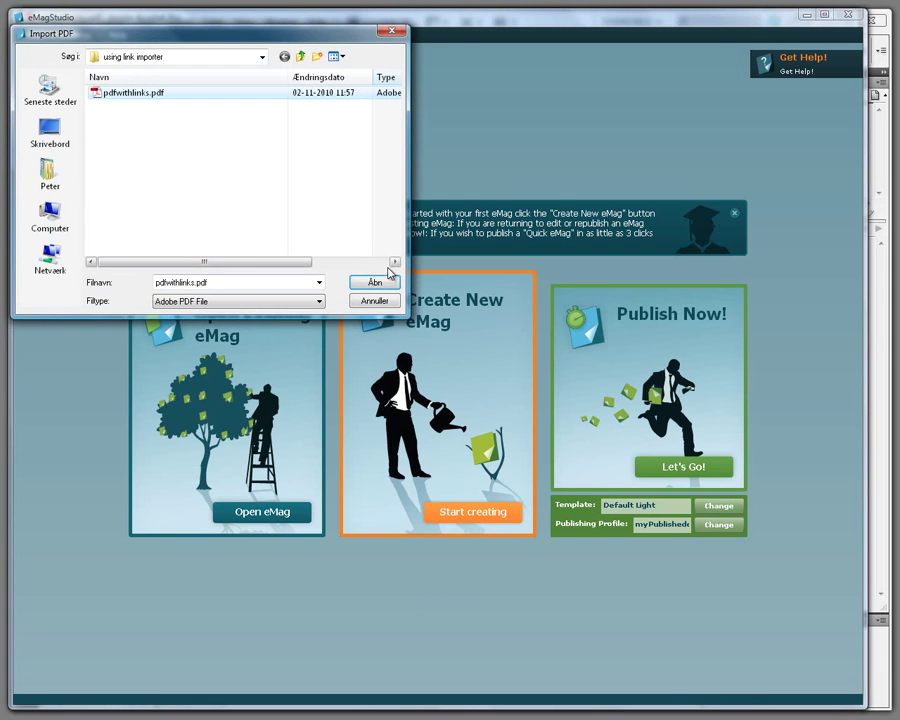
pyautogui.click(375, 282)
pyautogui.click(386, 290)
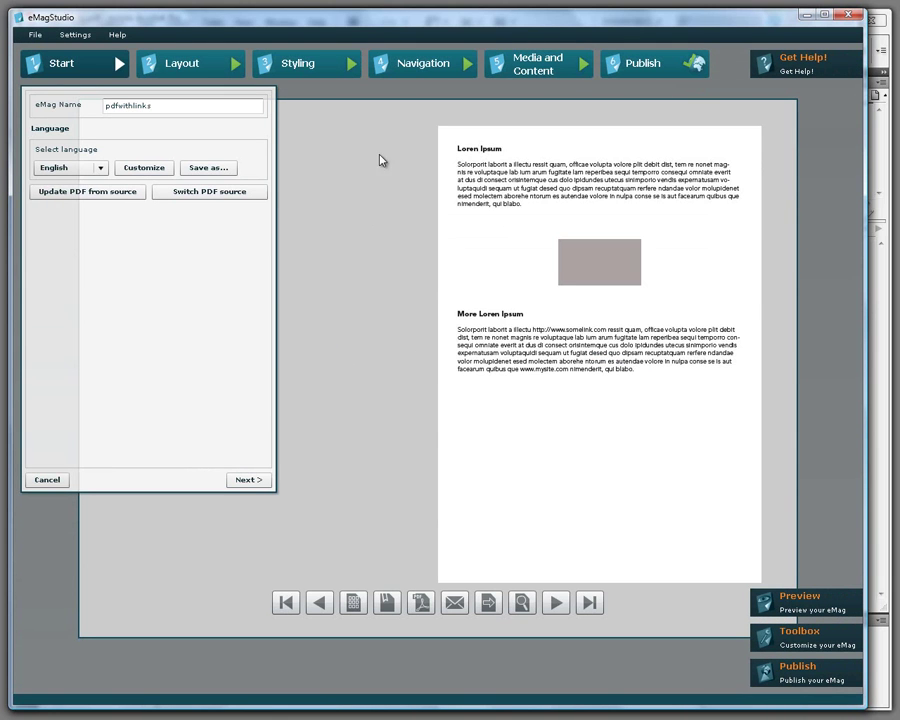
pyautogui.click(416, 70)
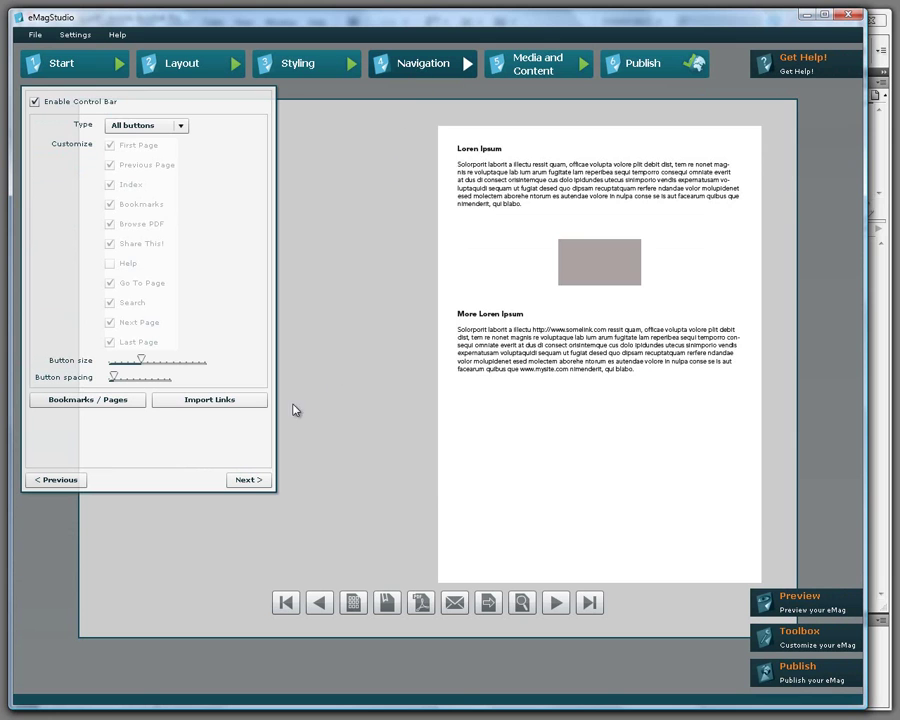
# - Import the PDF's 4 links highlighted green at 30% opacity with roll-over enabled
pyautogui.click(212, 402)
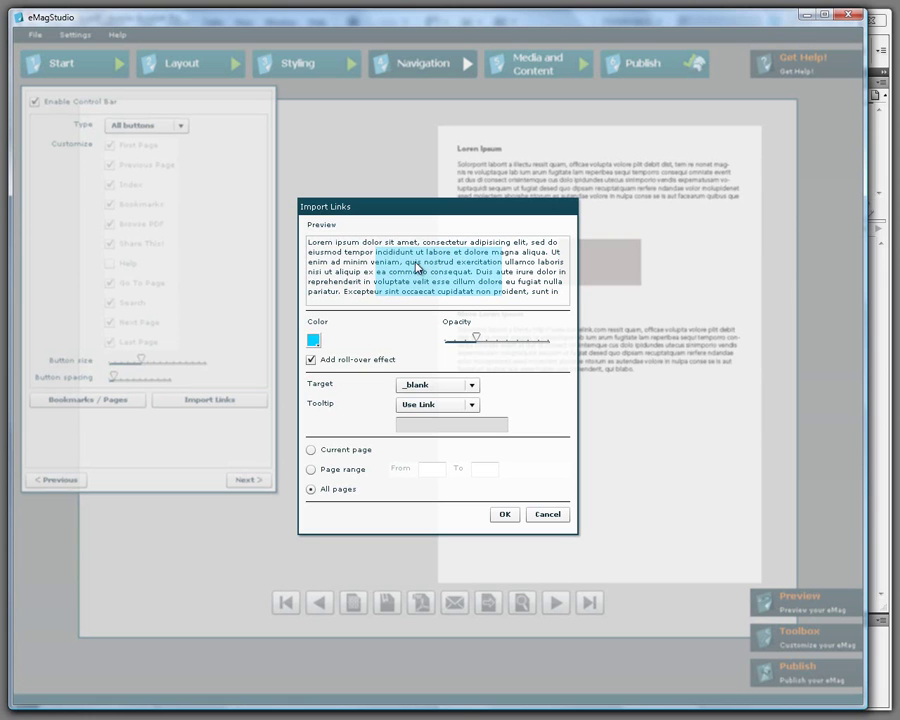
pyautogui.moveTo(452, 208); pyautogui.dragTo(328, 171)
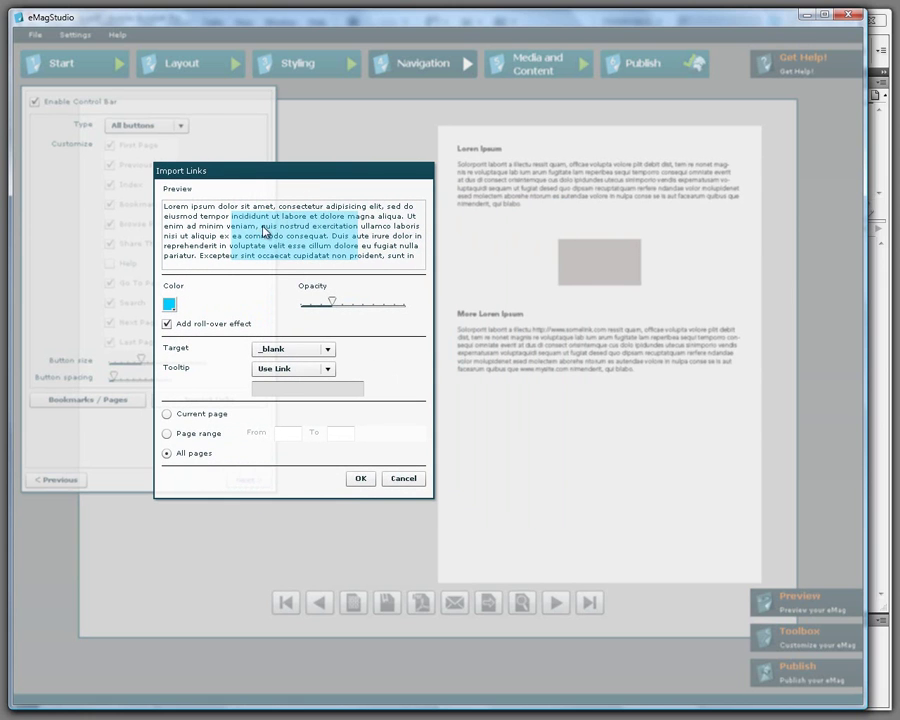
pyautogui.click(170, 305)
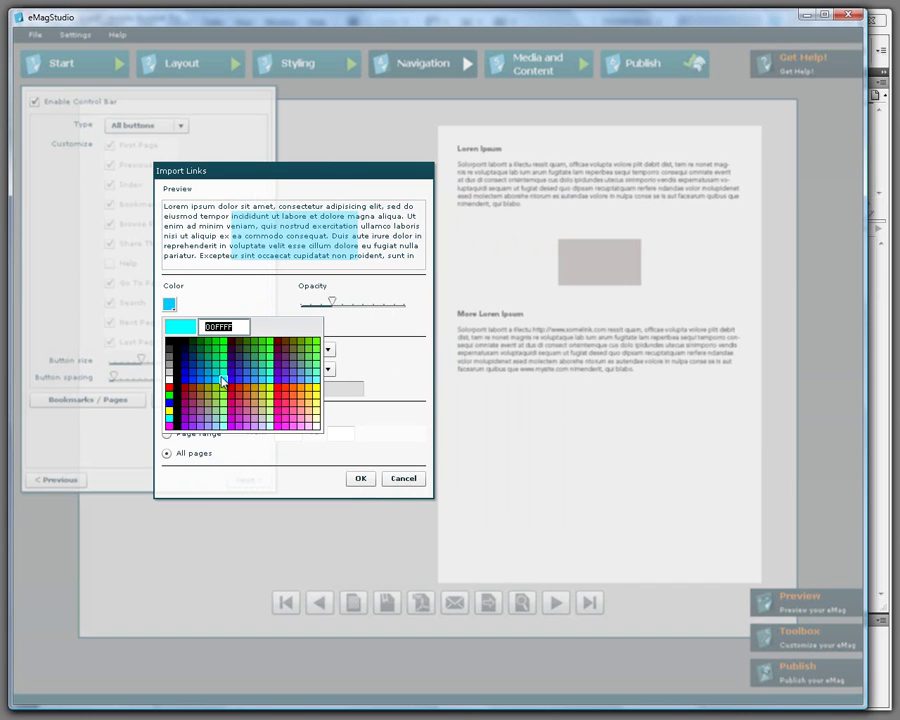
pyautogui.click(224, 342)
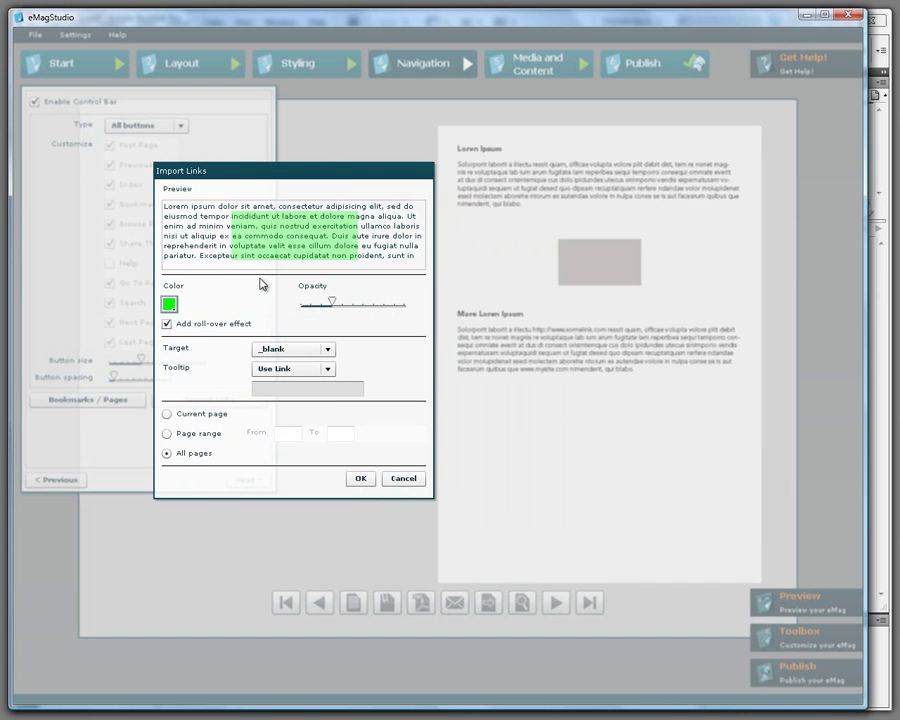
pyautogui.moveTo(335, 306)
pyautogui.mouseDown()
pyautogui.moveTo(303, 302)
pyautogui.moveTo(360, 306)
pyautogui.moveTo(326, 307)
pyautogui.moveTo(342, 304)
pyautogui.mouseUp()
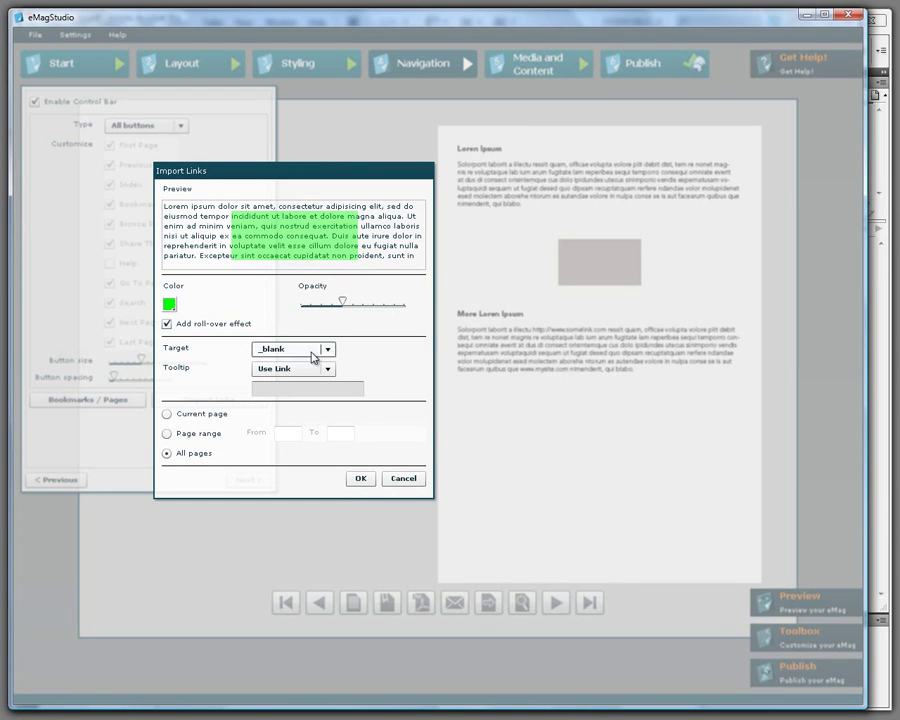
pyautogui.click(361, 479)
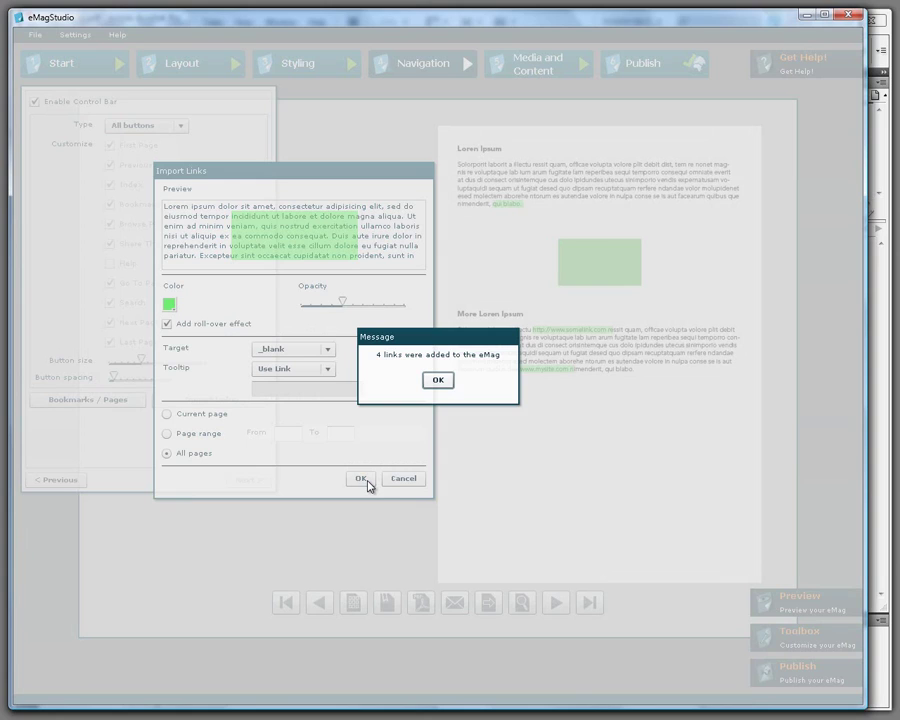
pyautogui.click(437, 379)
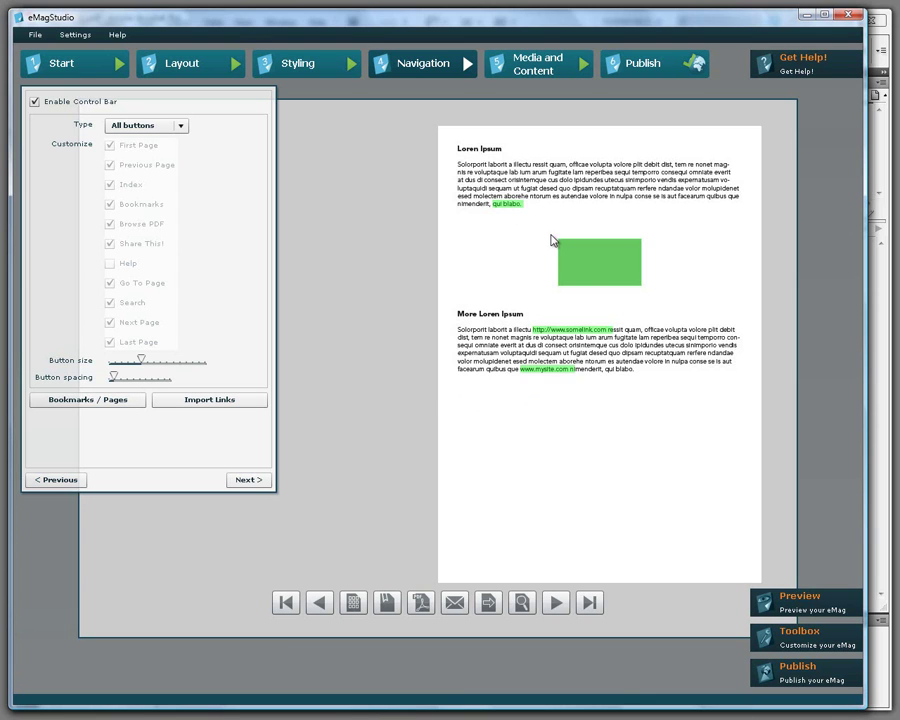
pyautogui.click(797, 604)
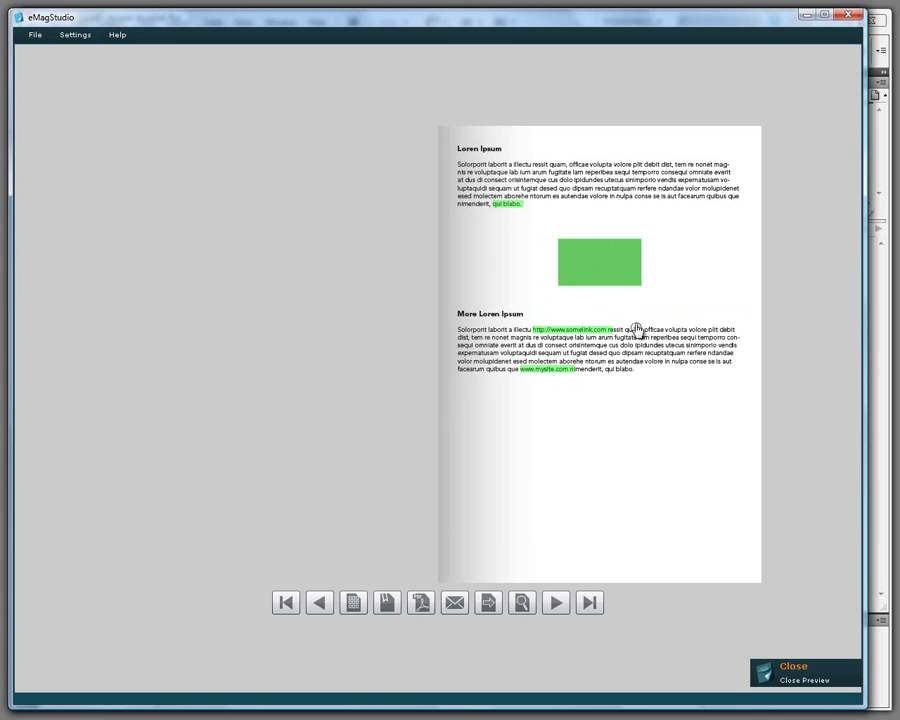
pyautogui.click(790, 668)
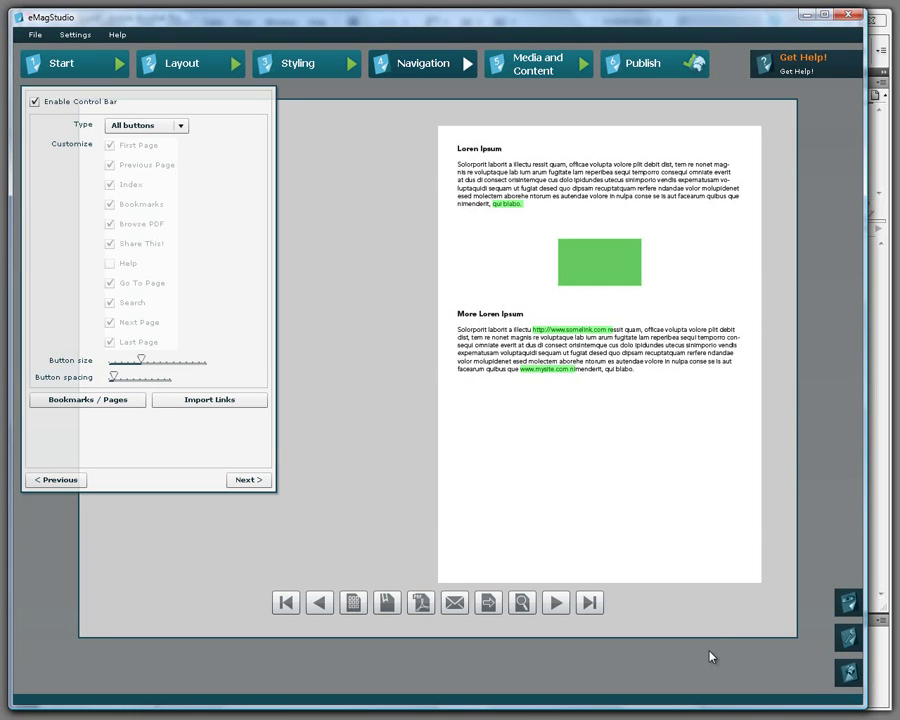